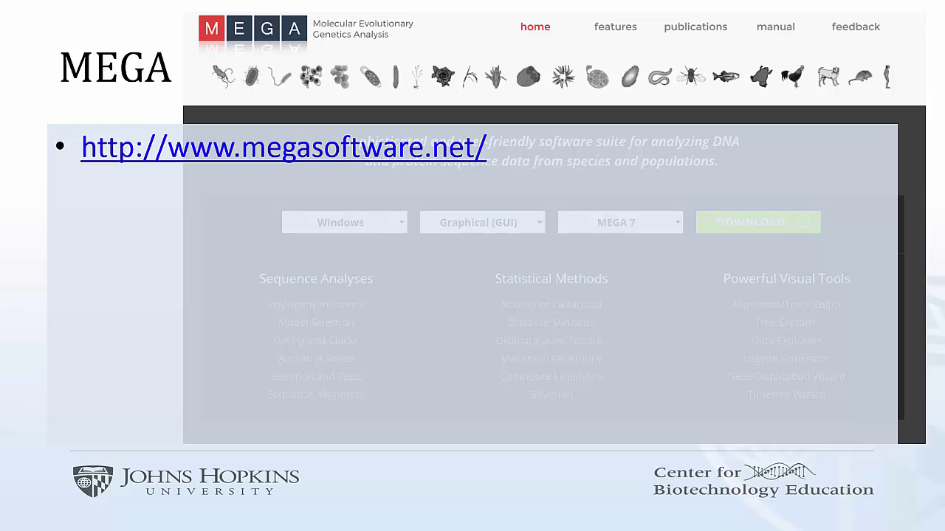
key(Right)
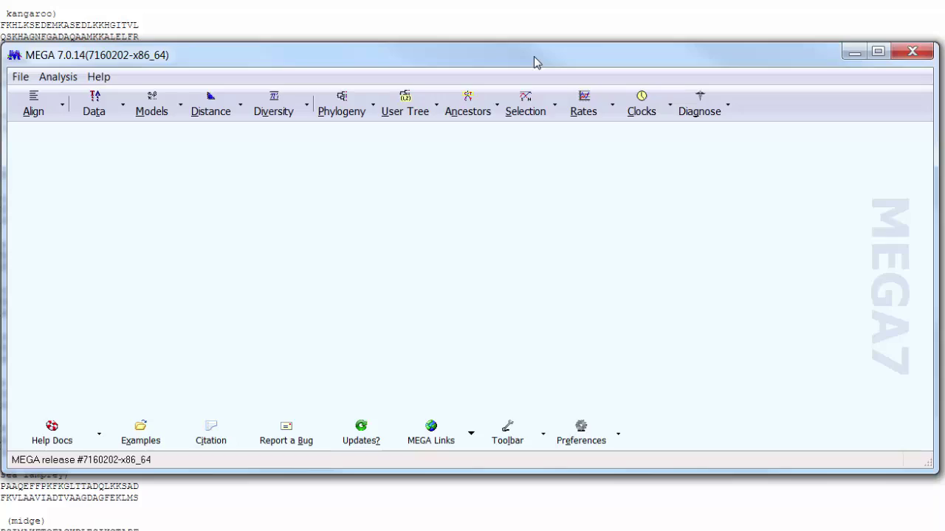
- Create a new, empty alignment for protein sequences
drag(534, 56, 622, 43)
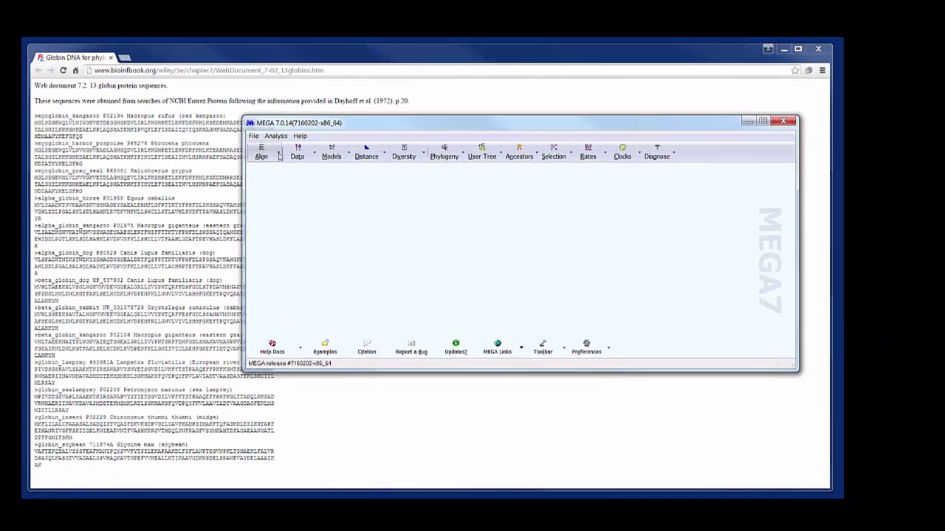
click(279, 157)
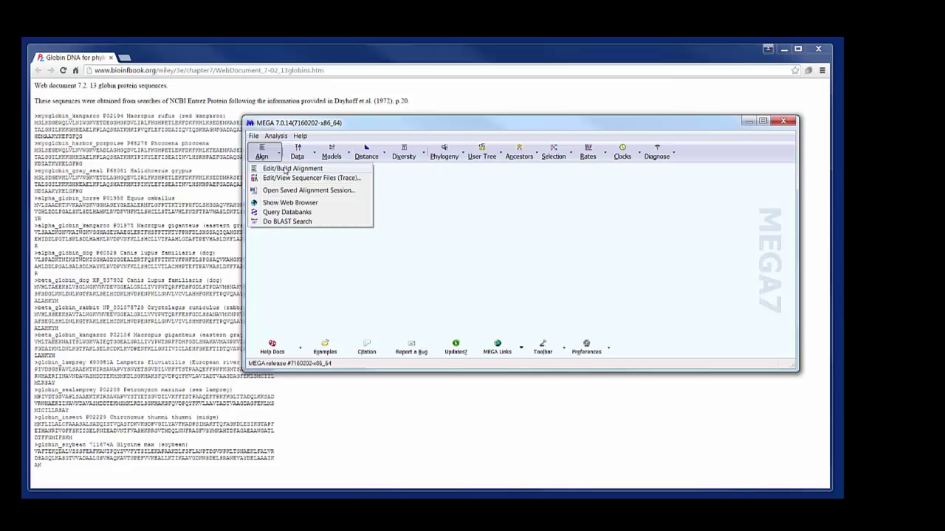
click(285, 169)
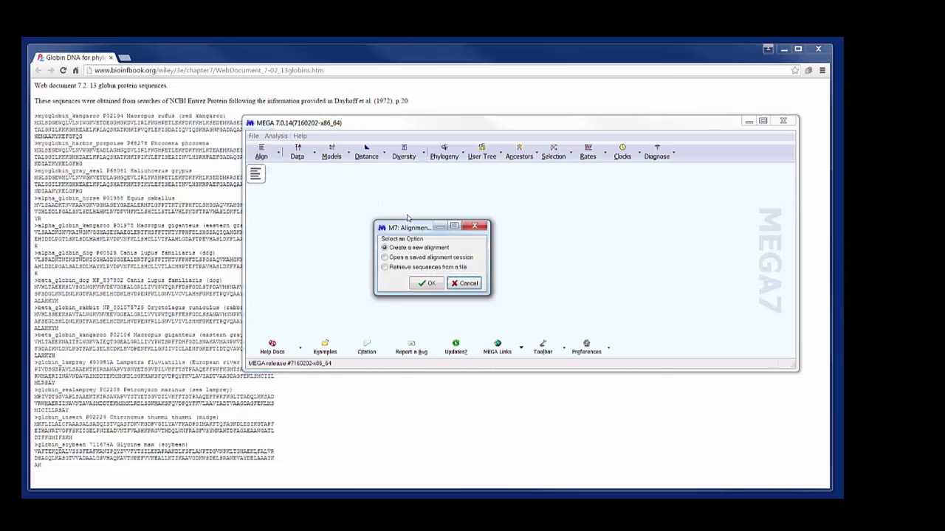
click(428, 284)
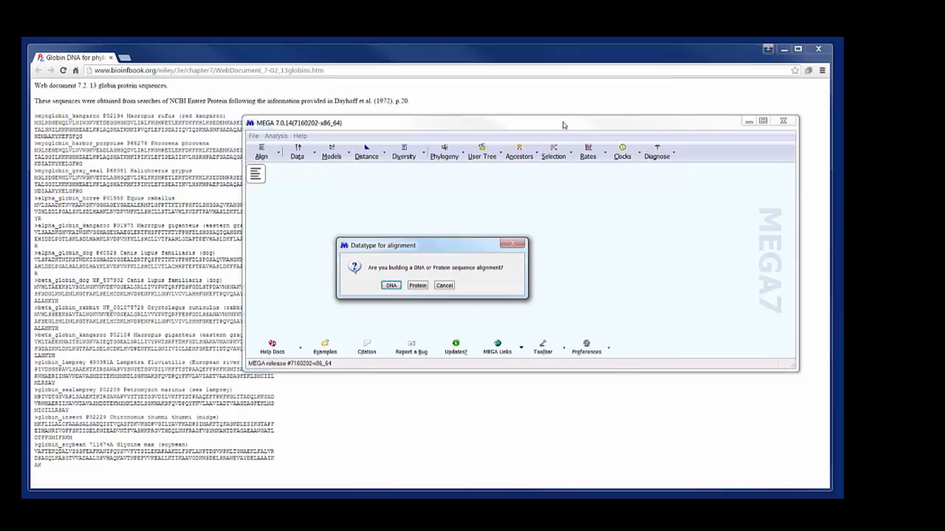
click(419, 286)
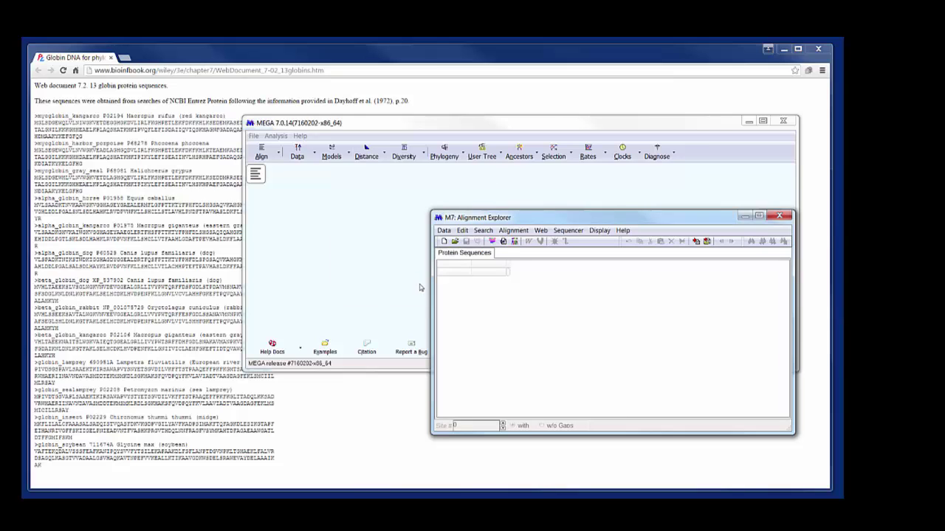
- Copy all 13 globin protein sequences with their headers from the web document and paste them into MEGA's Alignment Explorer
click(456, 87)
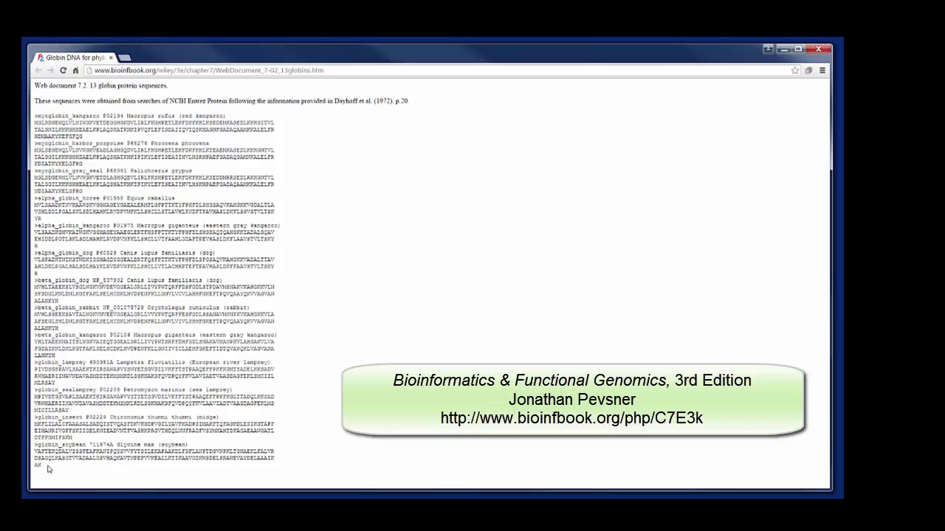
drag(48, 470, 36, 115)
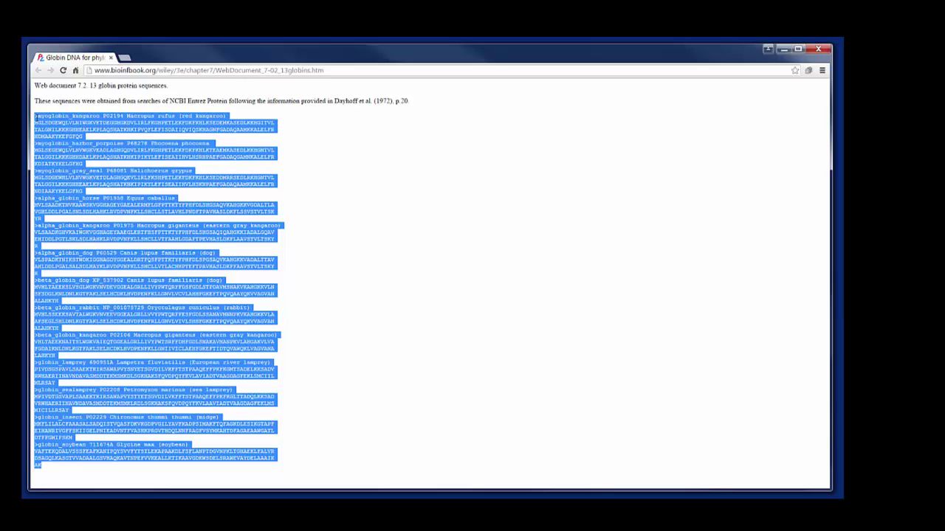
right_click(54, 130)
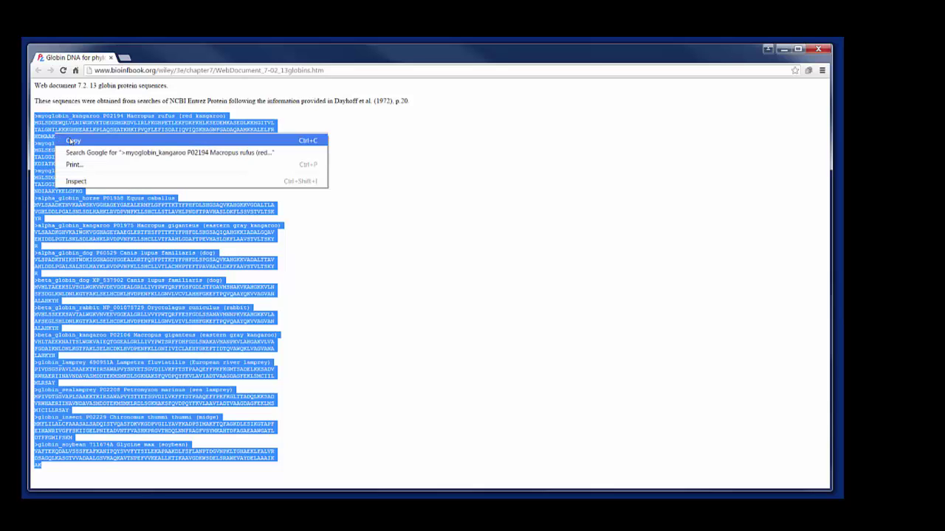
click(71, 139)
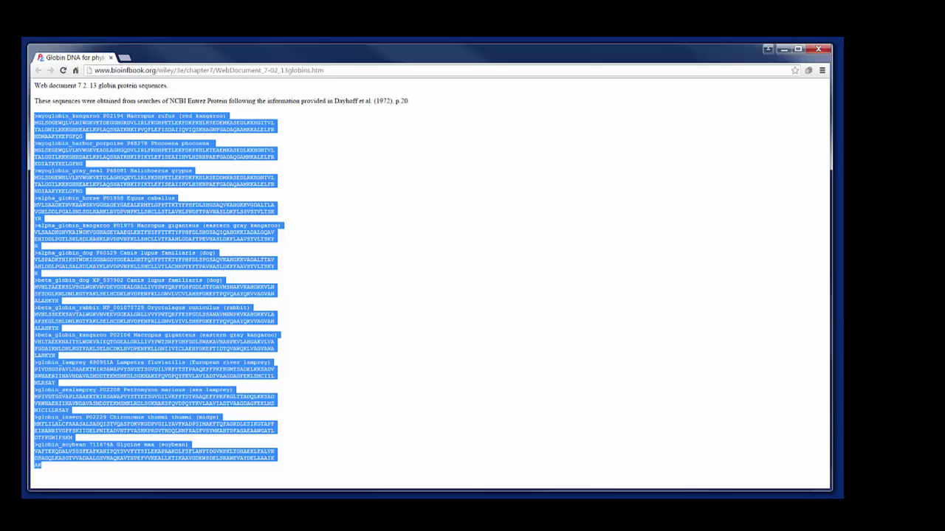
key(alt+Tab)
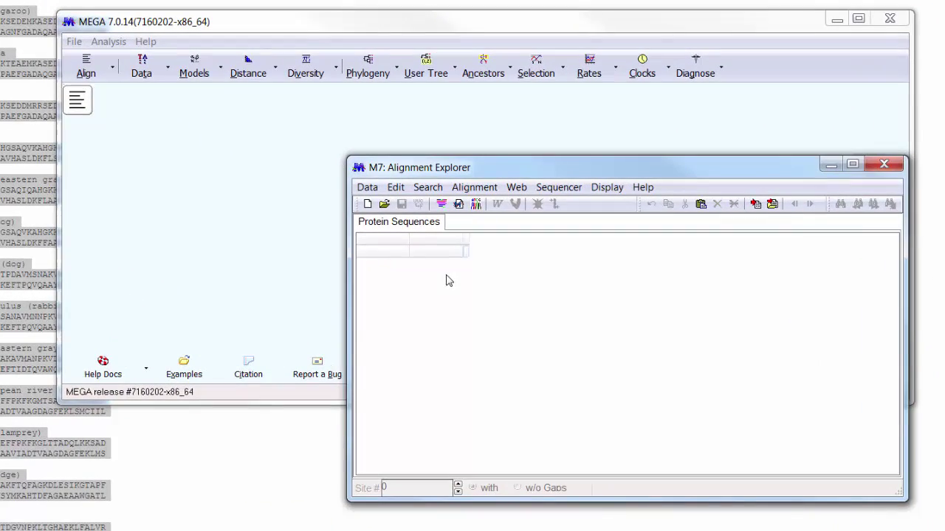
key(ctrl+v)
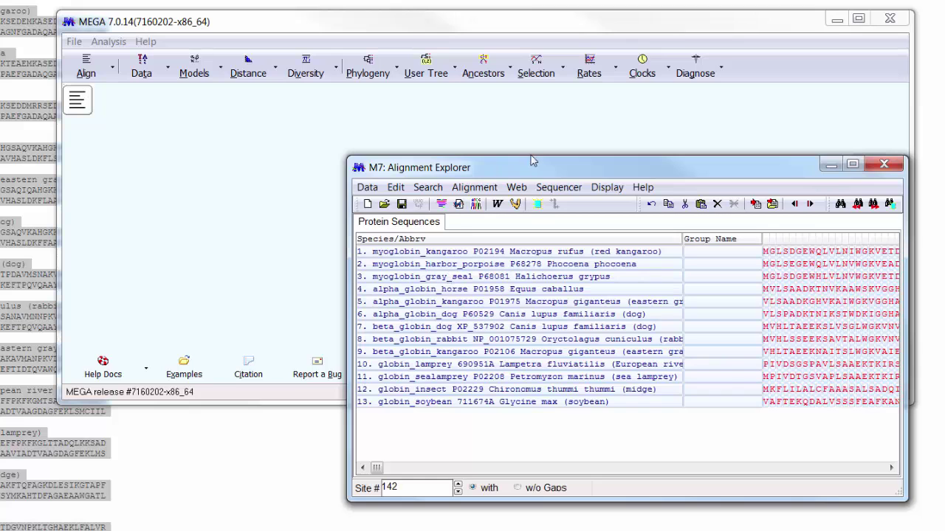
- Align the pasted protein sequences with MUSCLE, reviewing the clustering method choices and keeping UPGMB for the first two iterations
drag(548, 174, 364, 130)
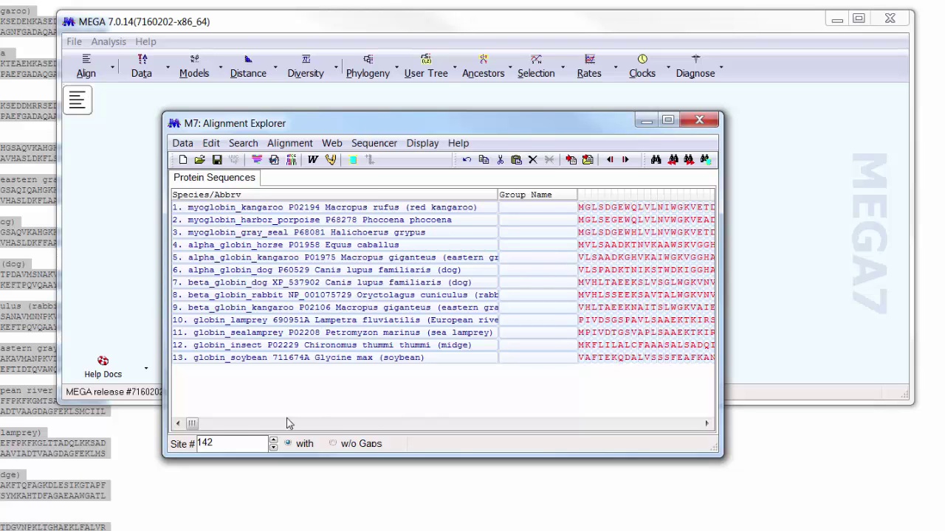
drag(192, 425, 168, 434)
click(290, 144)
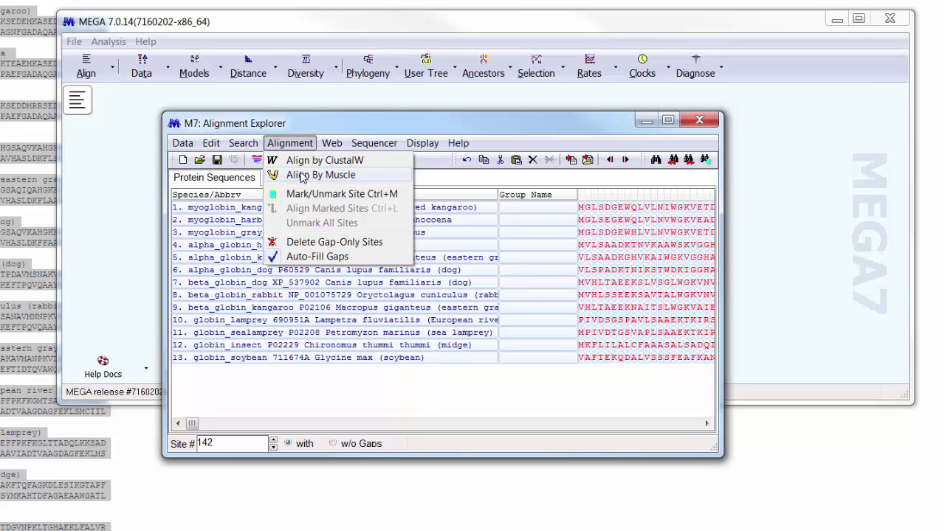
click(303, 176)
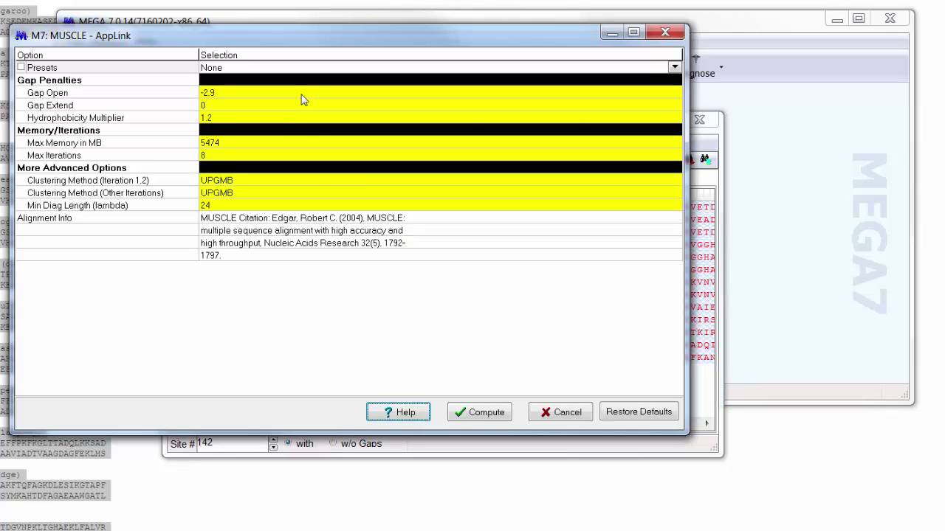
mouse_move(301, 94)
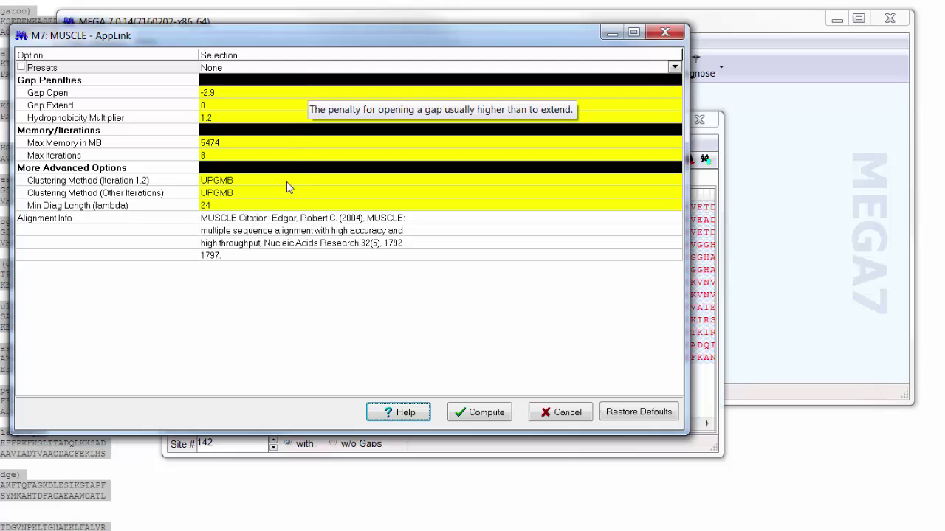
mouse_move(195, 189)
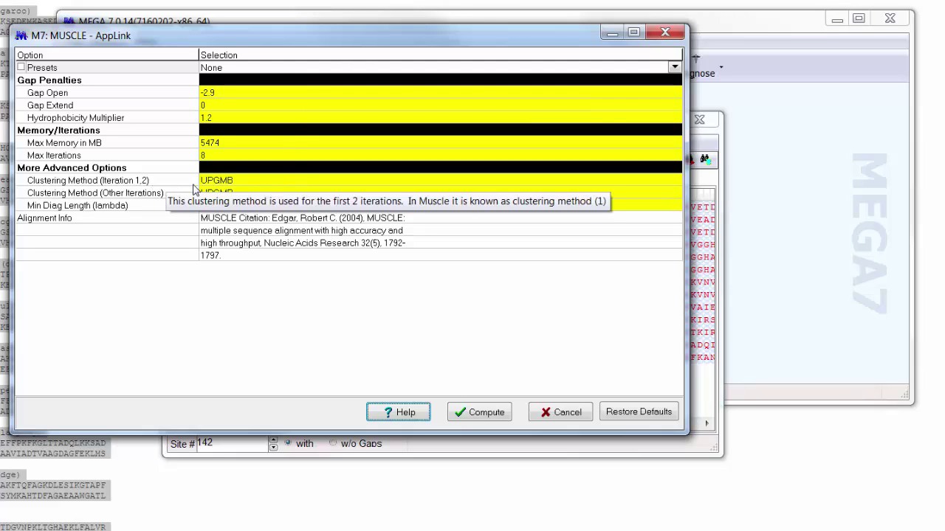
click(281, 184)
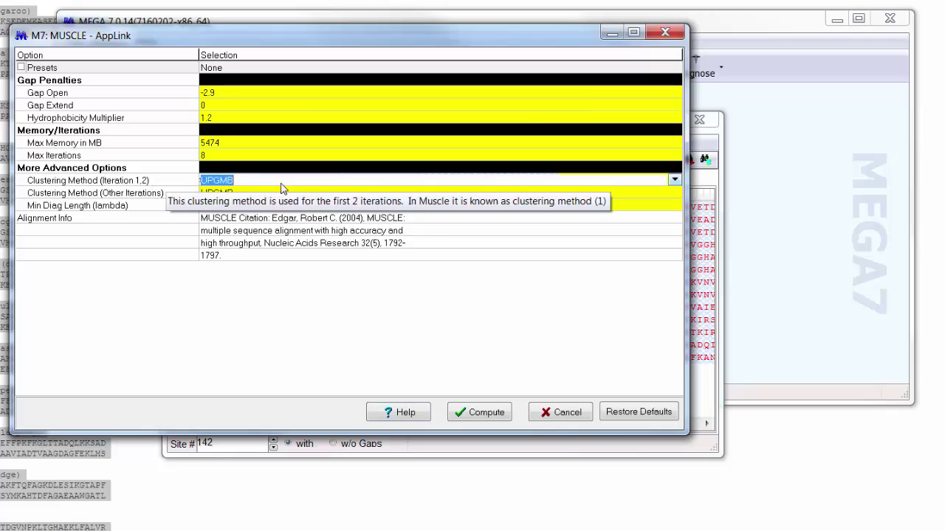
click(675, 180)
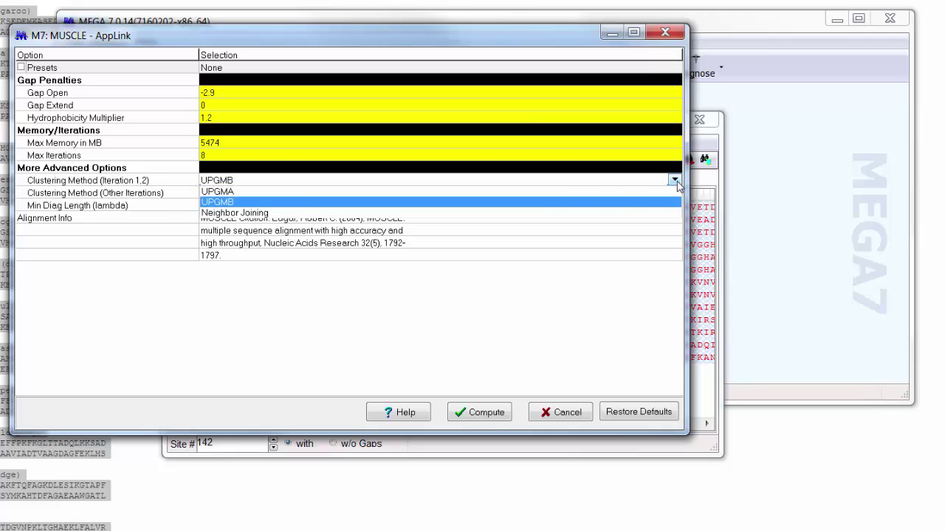
mouse_move(676, 184)
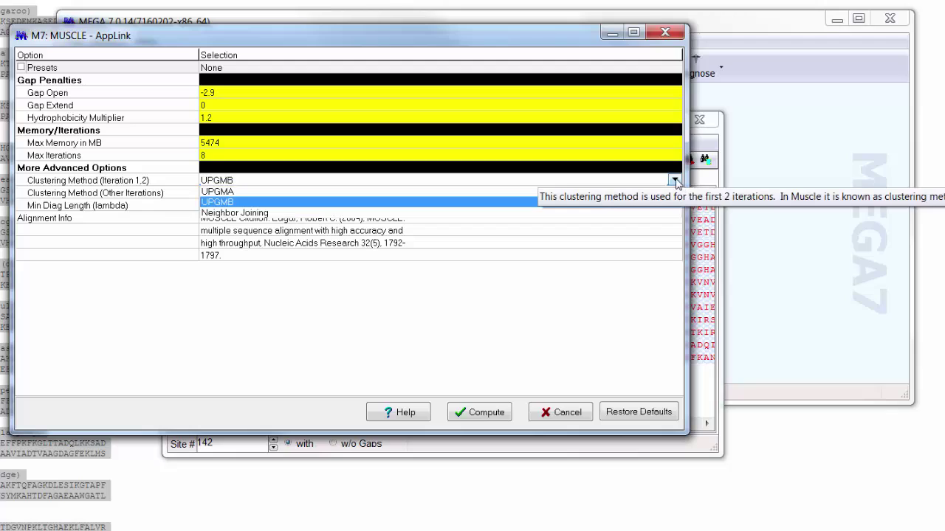
click(161, 324)
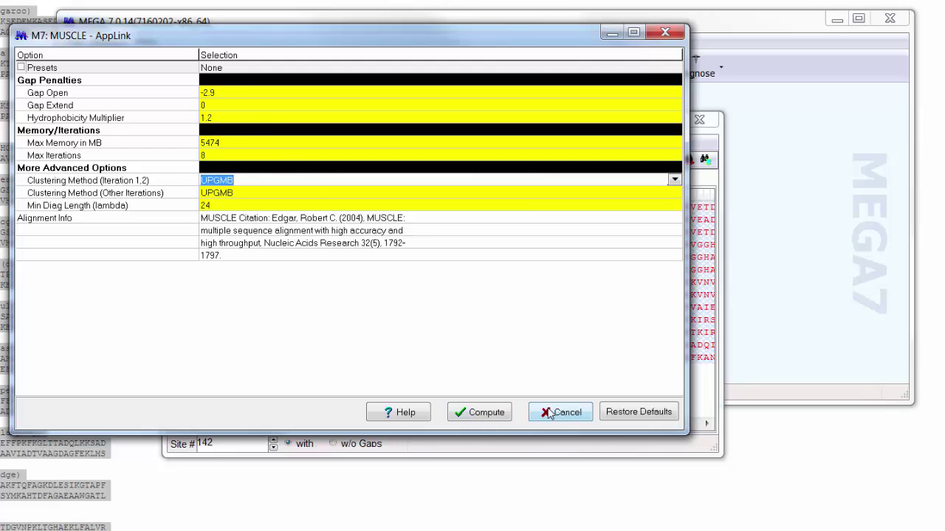
click(478, 412)
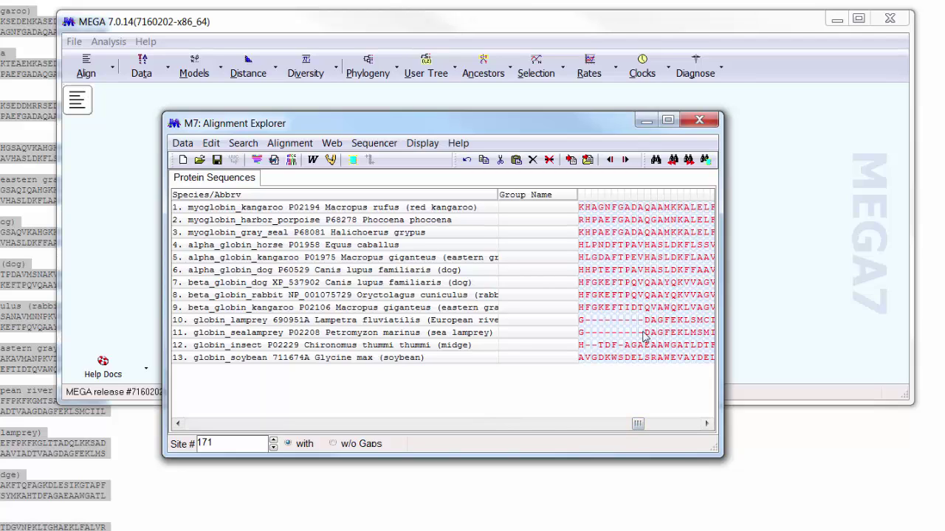
- Export the alignment in MEGA format over the existing globins.meg file in itb_16, with the data title Globins
click(691, 425)
drag(692, 425, 189, 432)
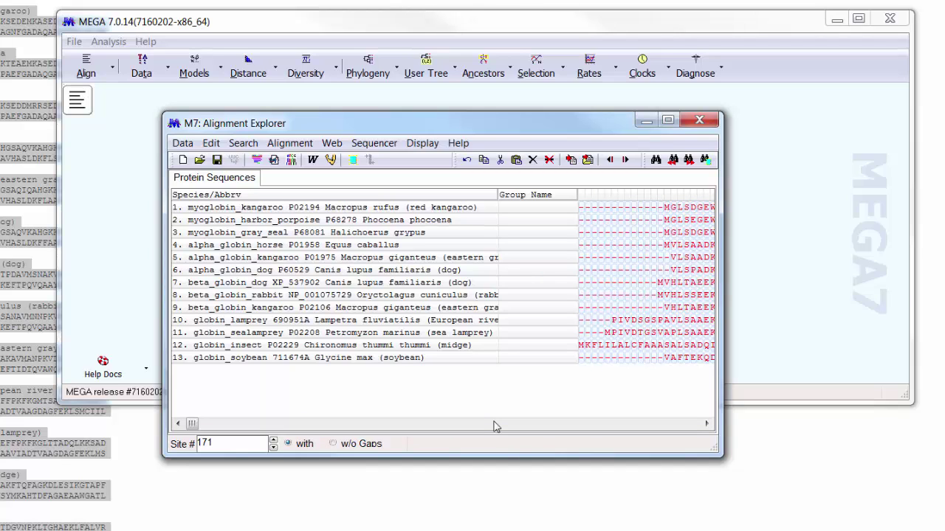
click(182, 144)
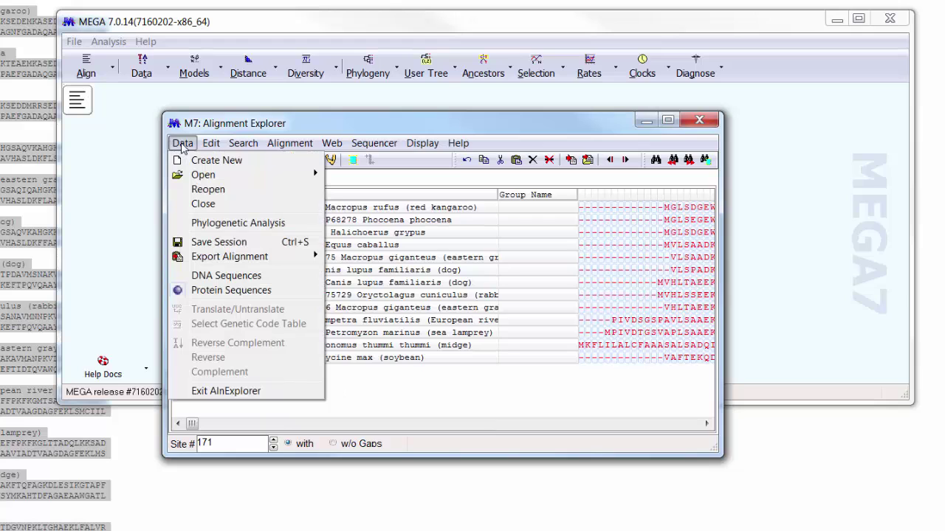
click(187, 144)
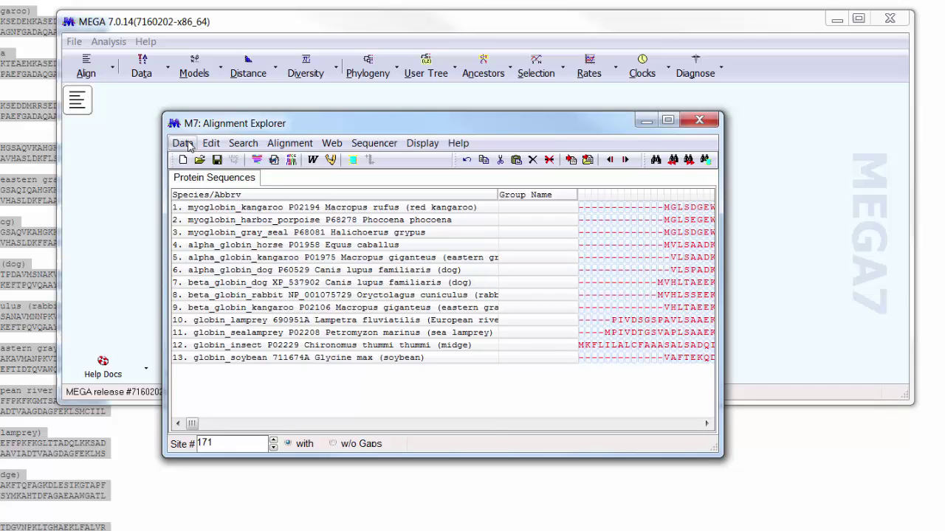
mouse_move(309, 256)
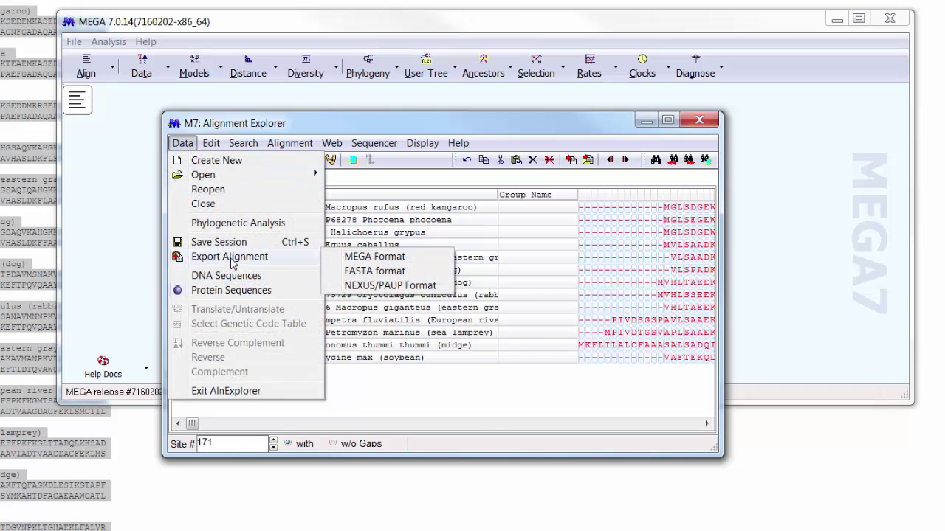
click(374, 257)
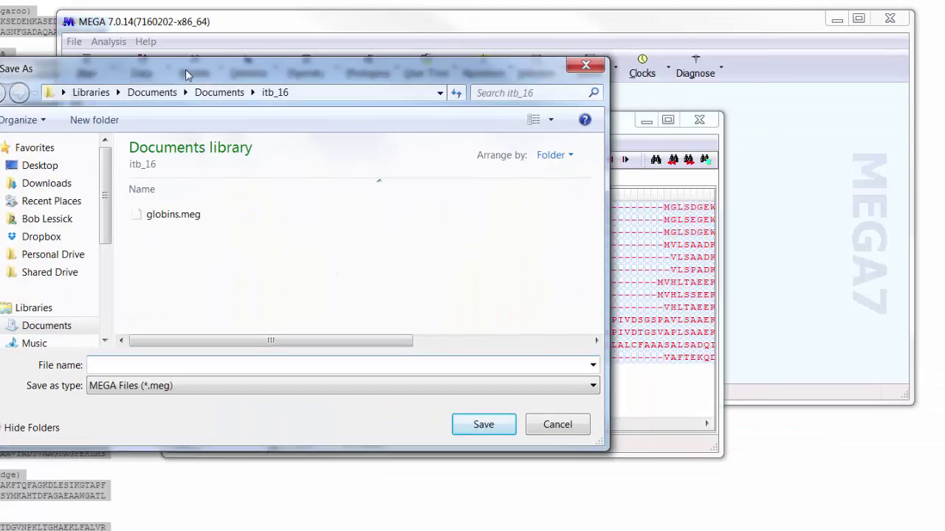
drag(189, 11, 257, 42)
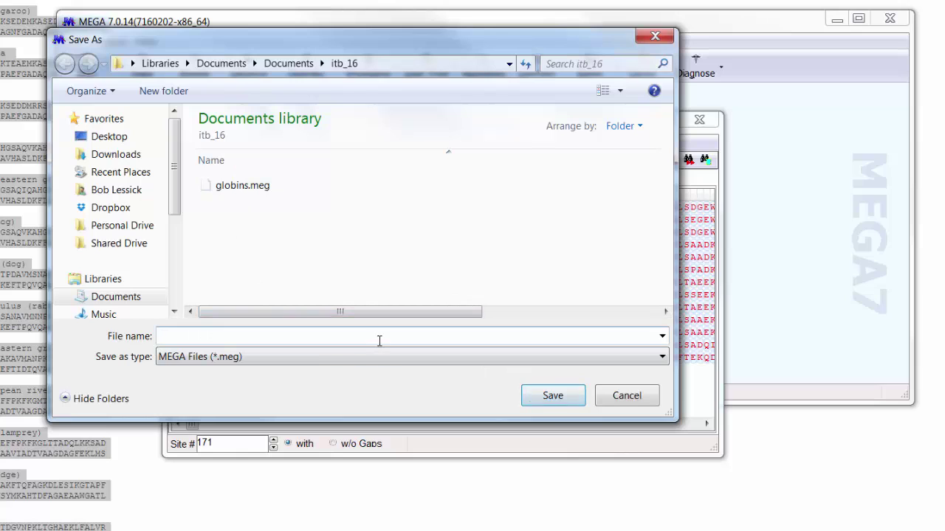
click(229, 185)
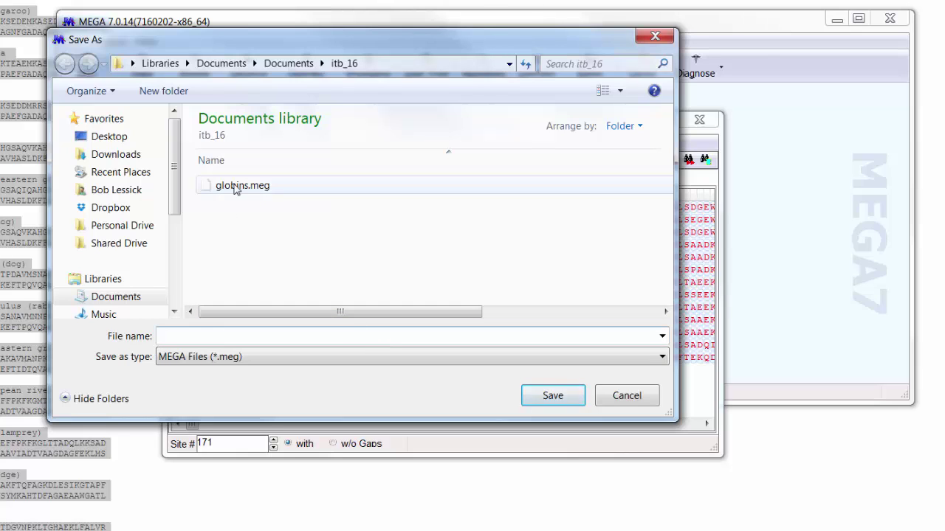
click(534, 403)
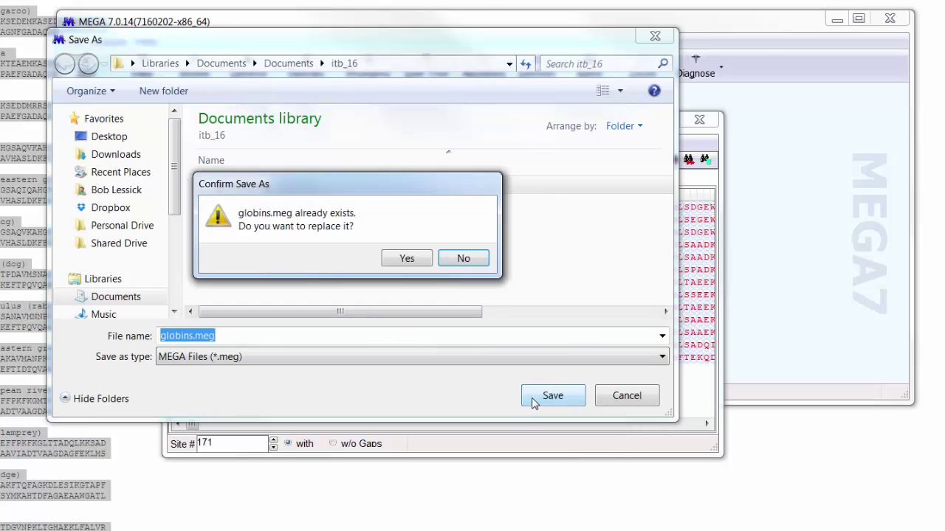
click(398, 260)
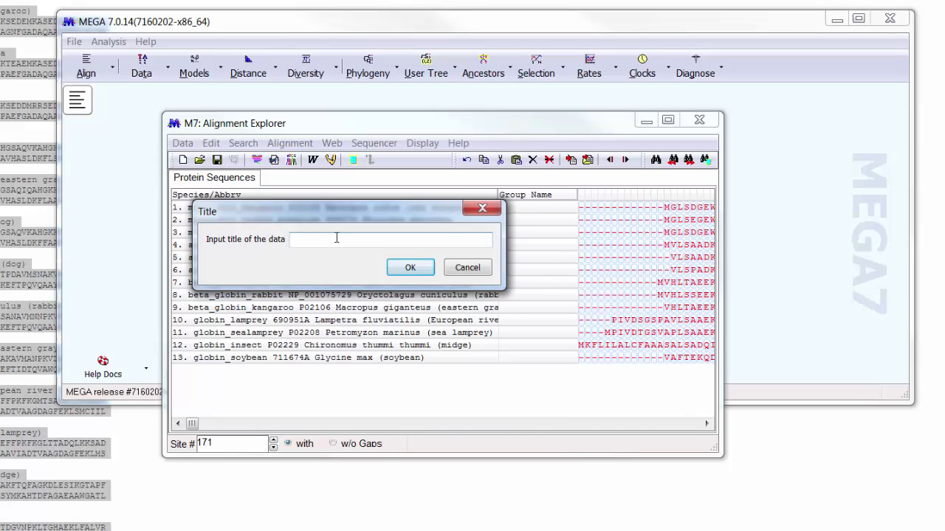
text(Globins)
click(410, 267)
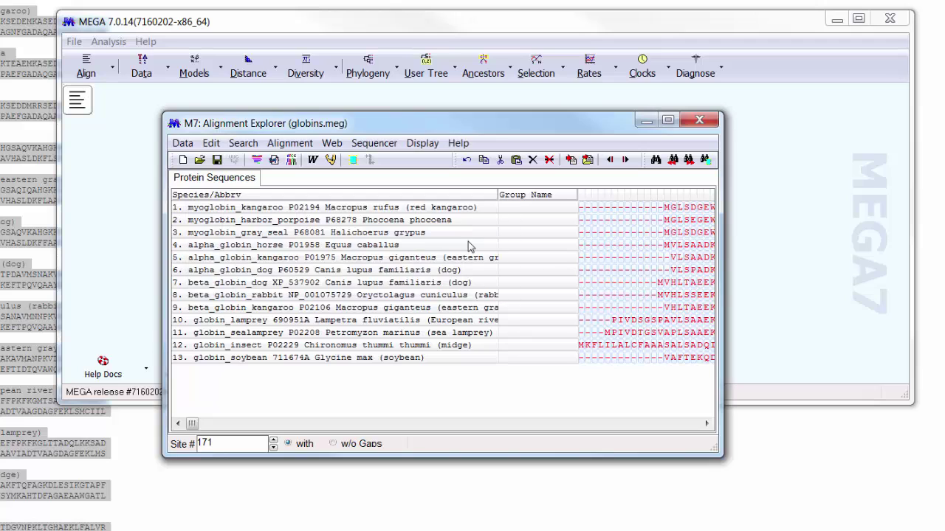
- Set up a pairwise distance computation using the globins.meg file from the itb_16 folder
click(451, 102)
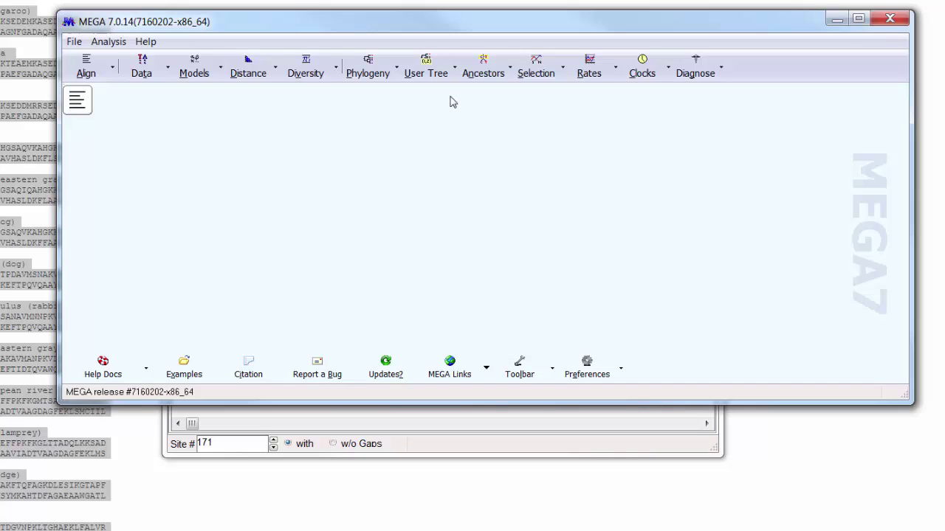
click(276, 70)
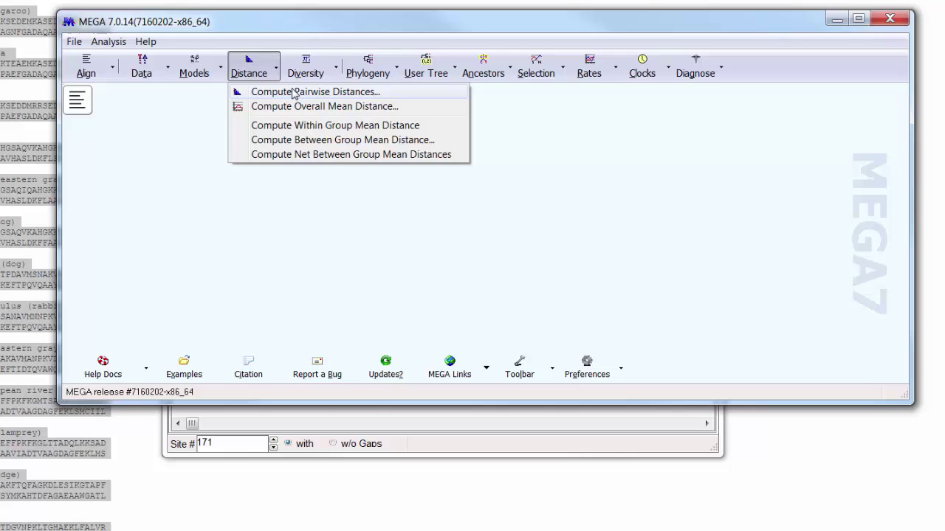
click(294, 93)
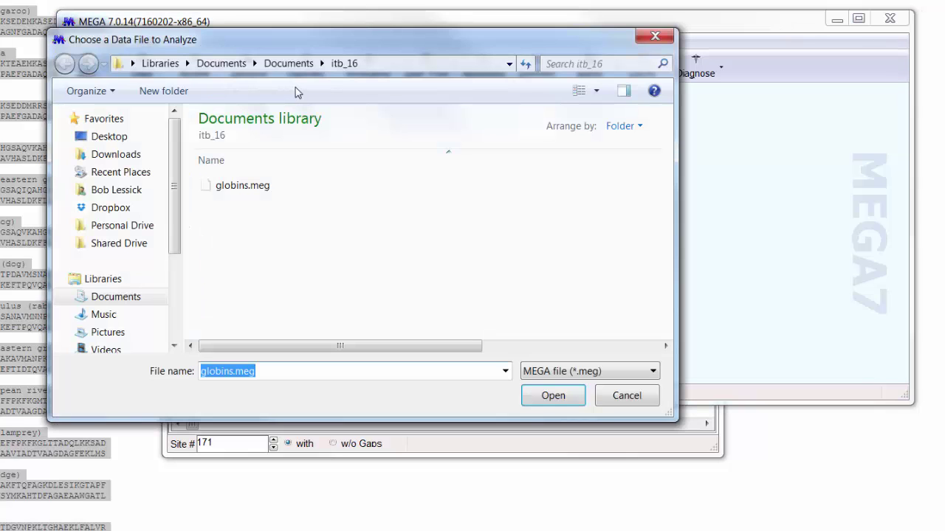
click(240, 185)
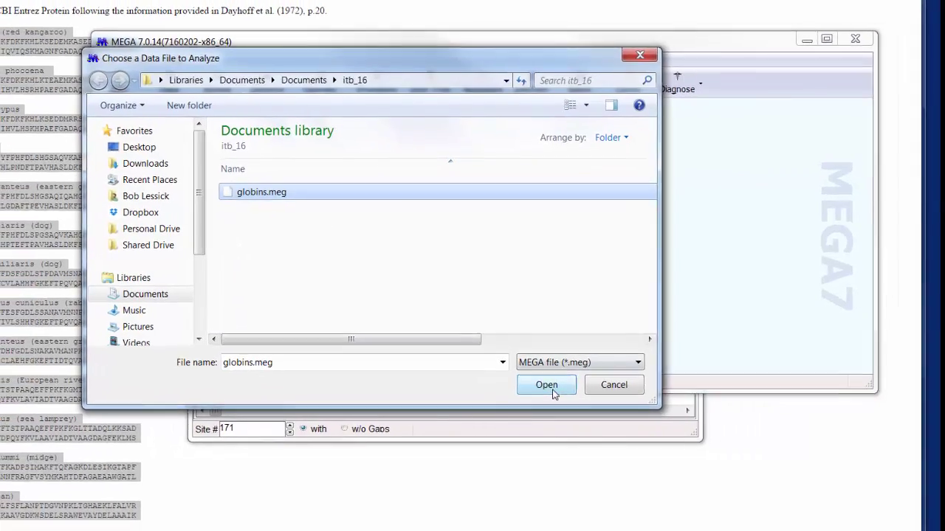
click(552, 392)
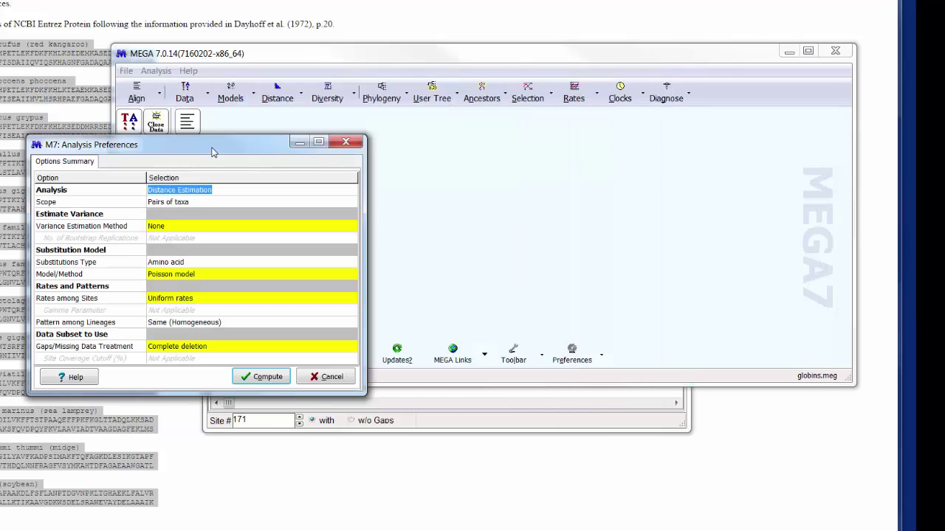
- Review the substitution model choices, compute the pairwise distances with the Poisson model, and close the distance matrix after viewing it
click(352, 278)
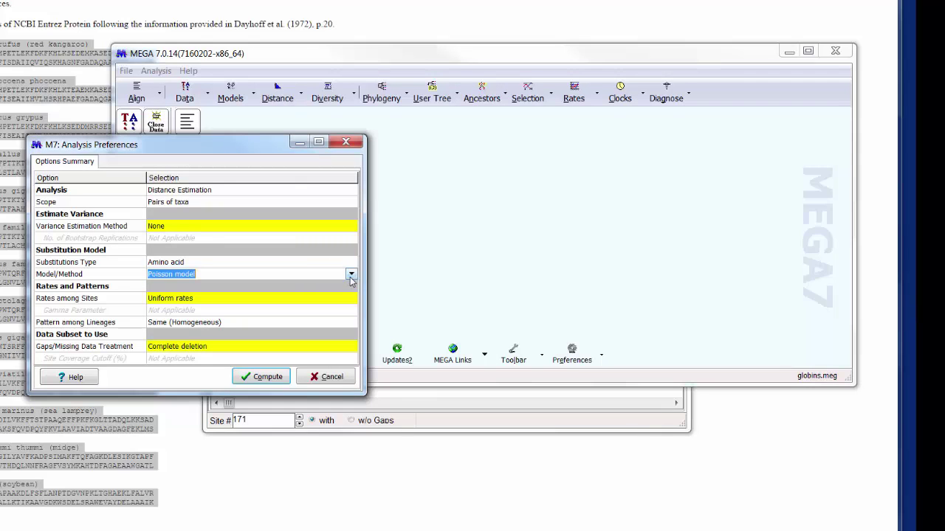
click(352, 276)
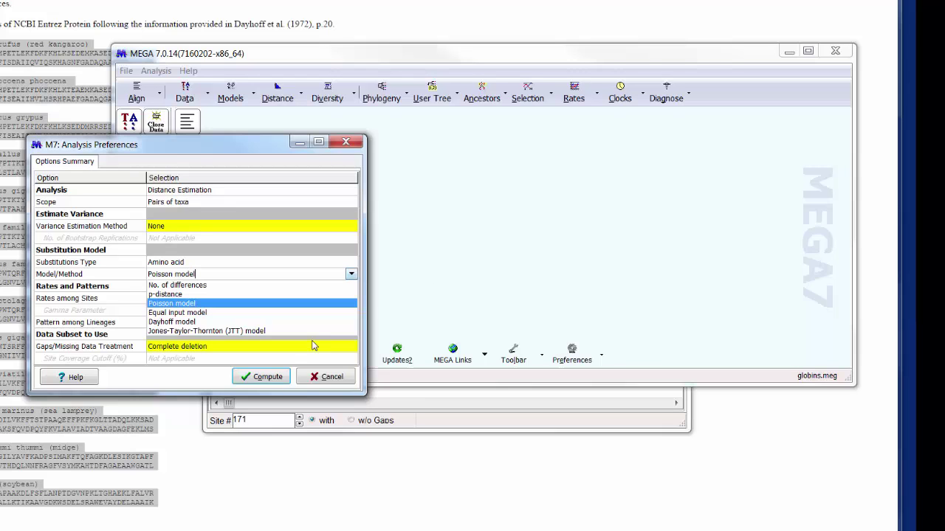
click(266, 378)
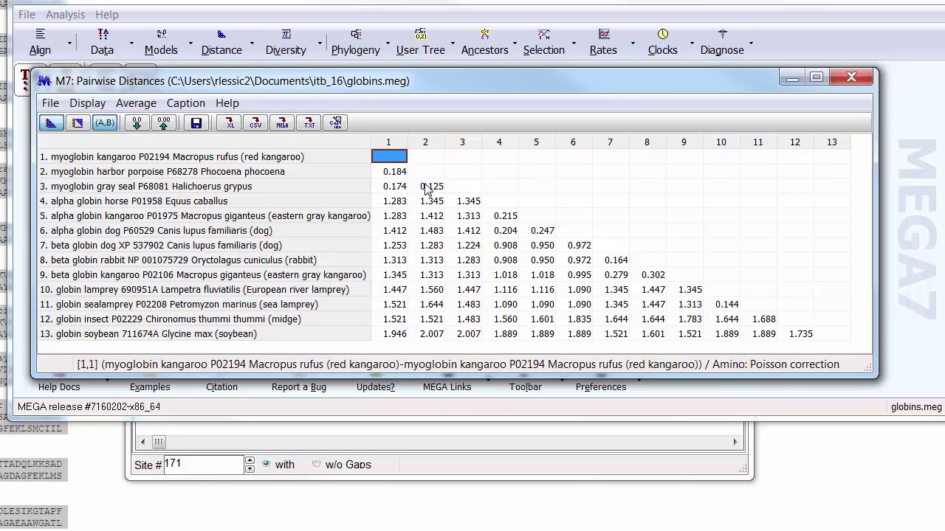
click(850, 78)
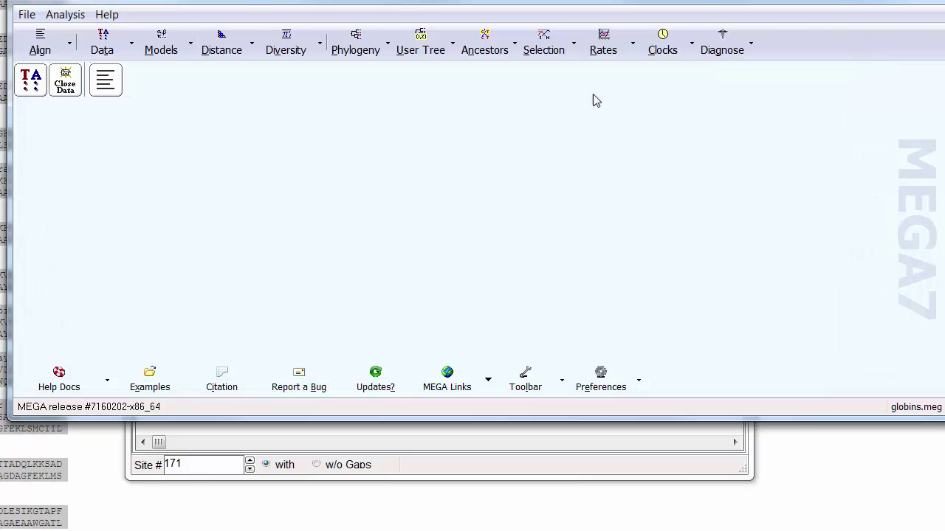
- Recompute the pairwise distances with the p-distance model and close the resulting matrix after viewing it
click(222, 43)
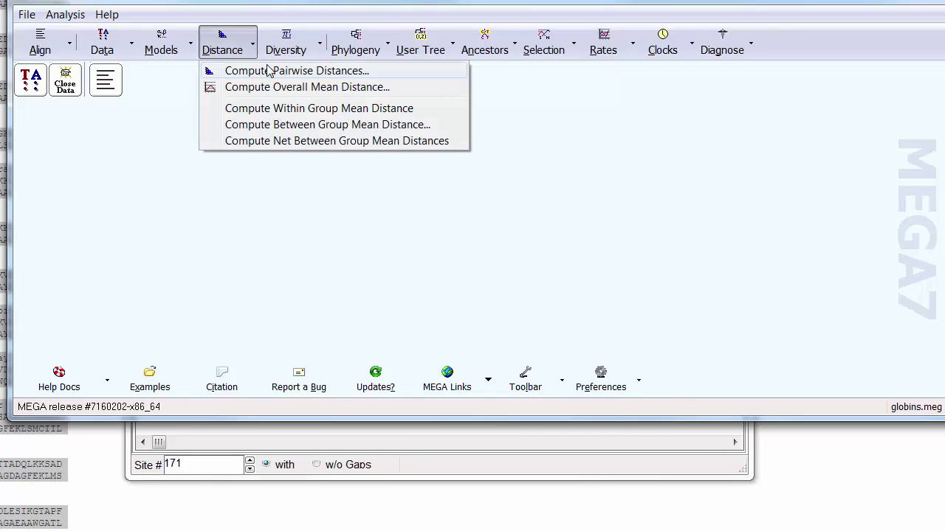
click(238, 70)
click(295, 293)
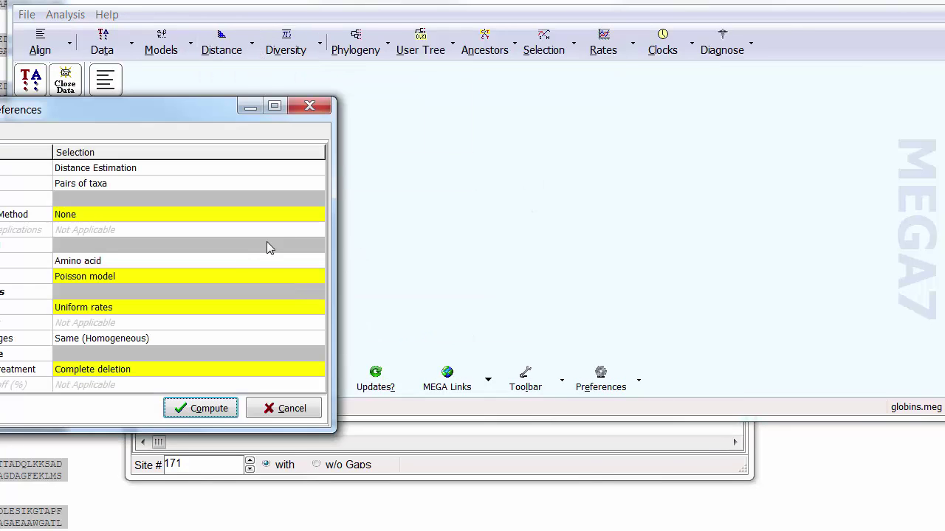
click(307, 280)
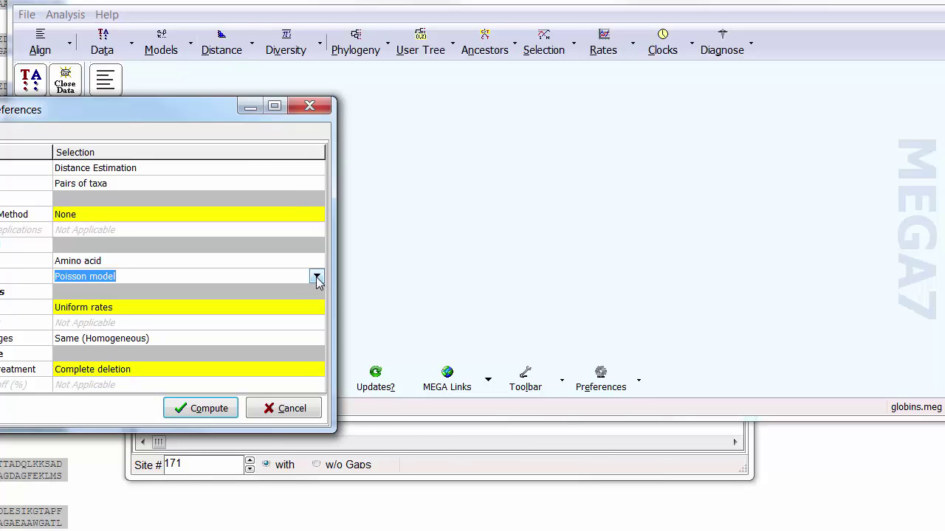
click(316, 277)
click(245, 303)
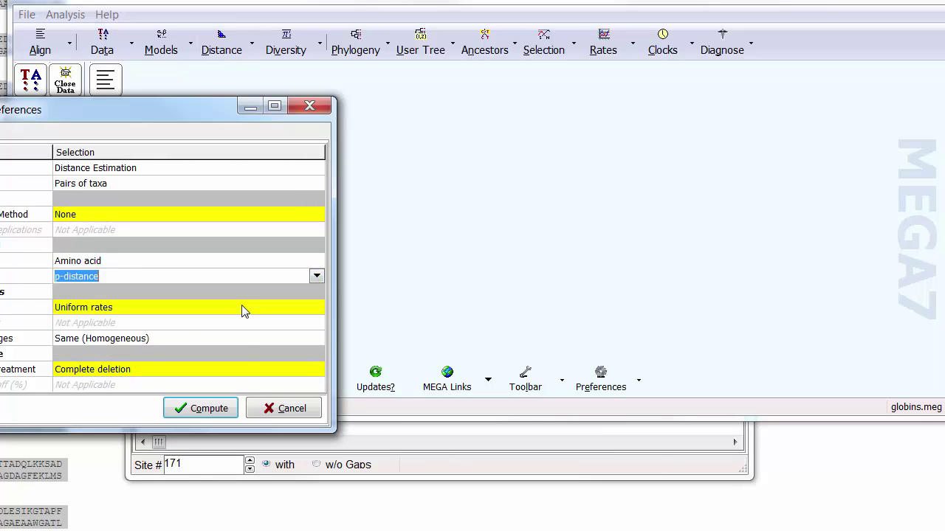
click(209, 413)
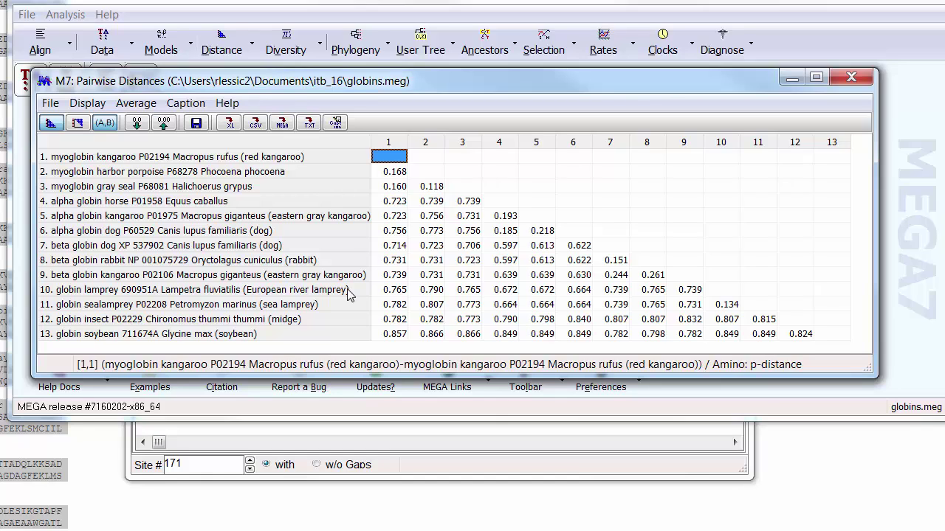
click(861, 79)
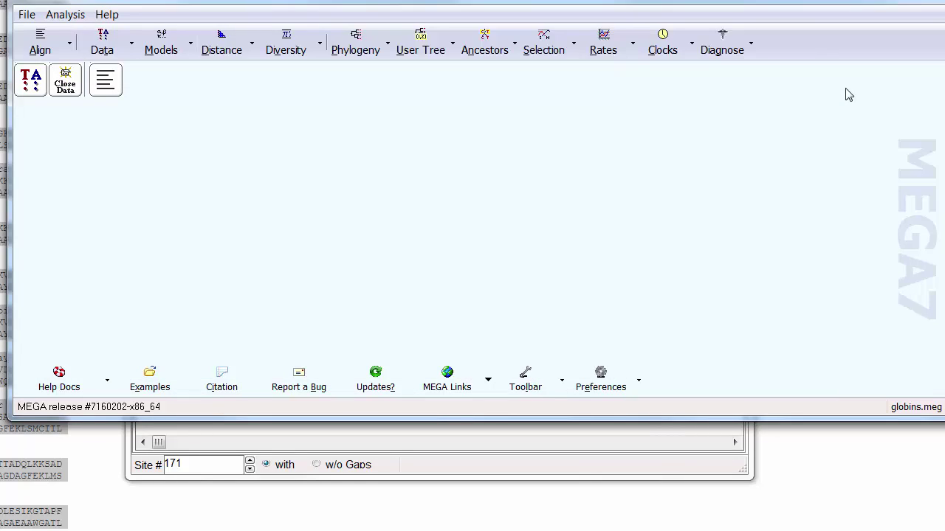
- Construct a UPGMA tree from the active globins.meg data, using the Poisson model as the substitution model
click(389, 48)
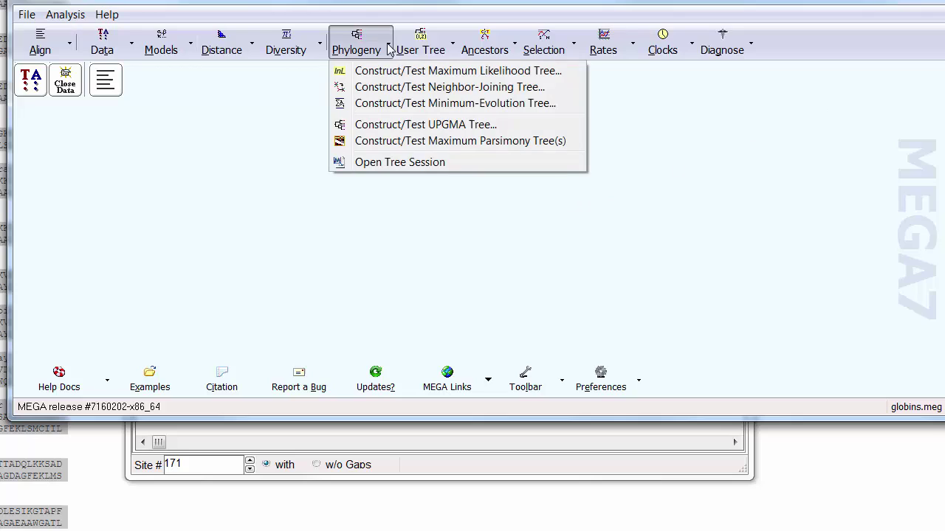
click(389, 48)
click(387, 52)
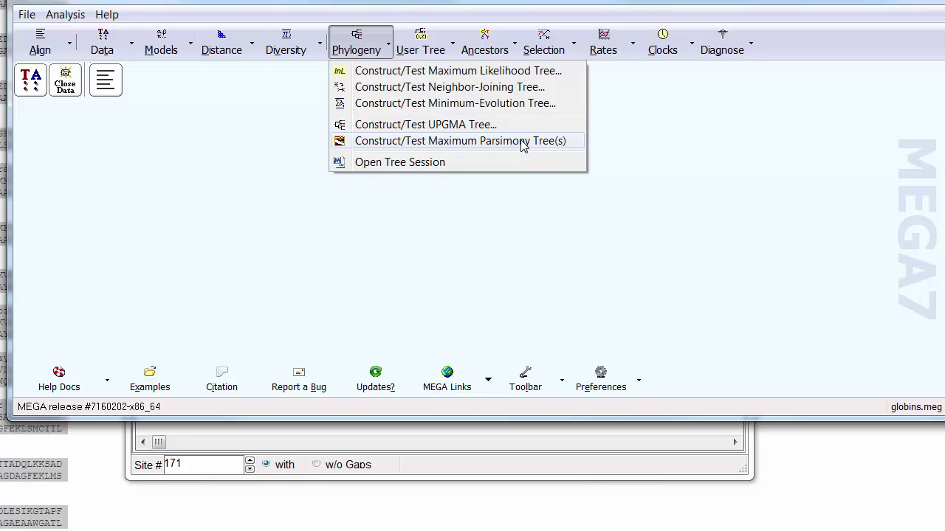
click(483, 125)
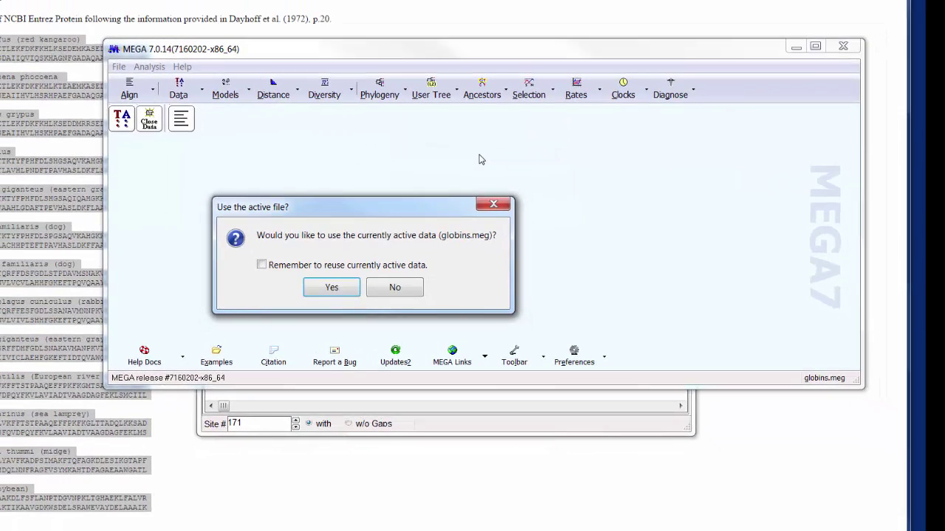
click(330, 288)
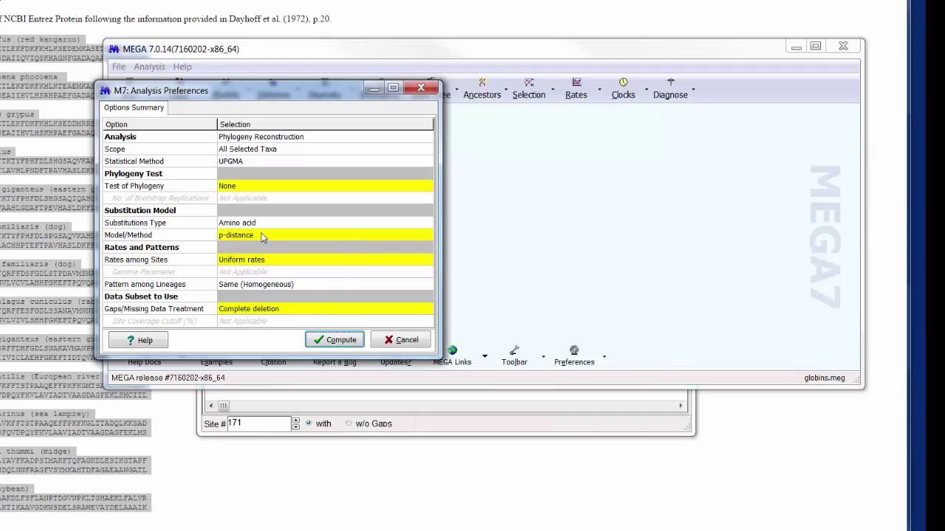
click(392, 234)
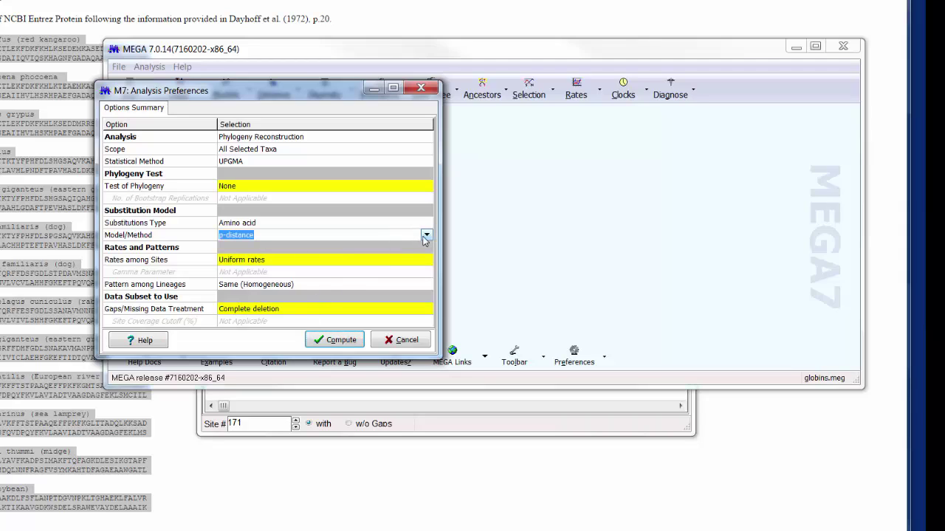
click(427, 236)
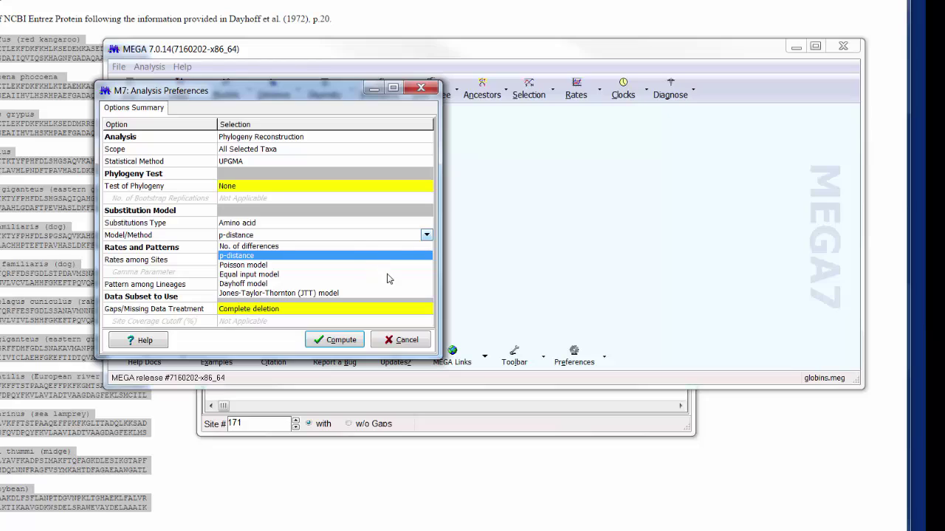
click(252, 265)
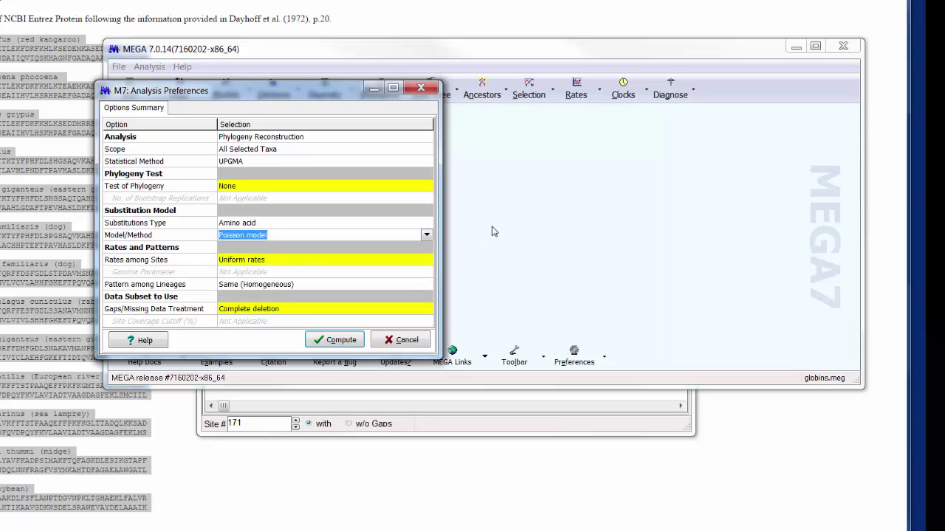
click(341, 348)
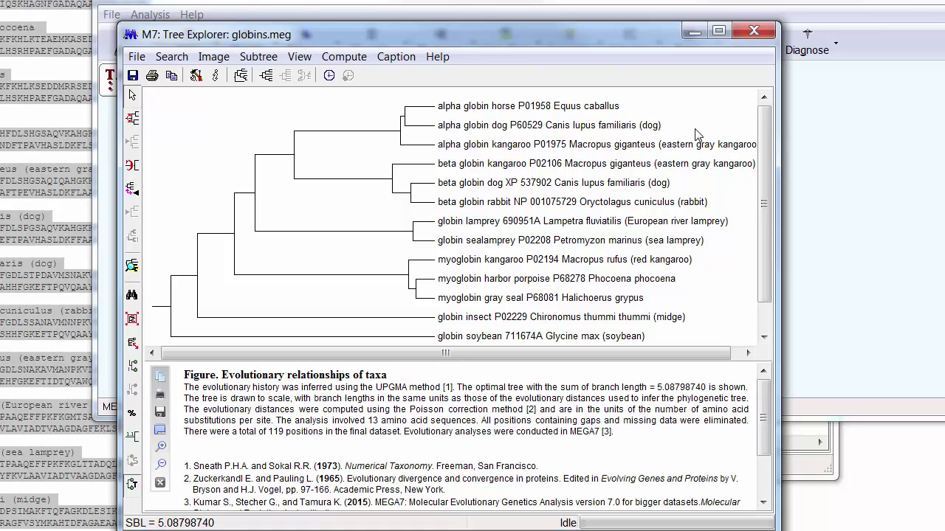
- Construct a Maximum Parsimony tree from the active globins.meg data with the SPR search method and the other default settings
click(481, 10)
click(474, 47)
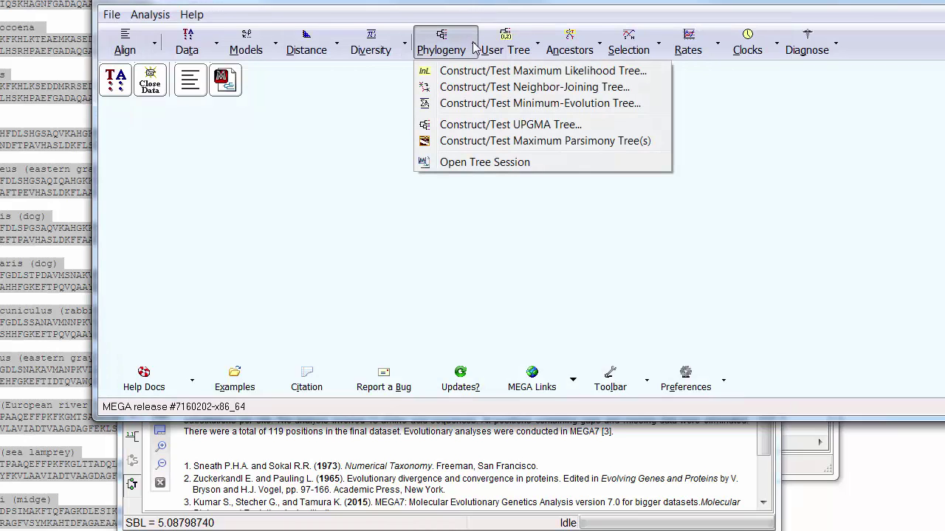
click(545, 142)
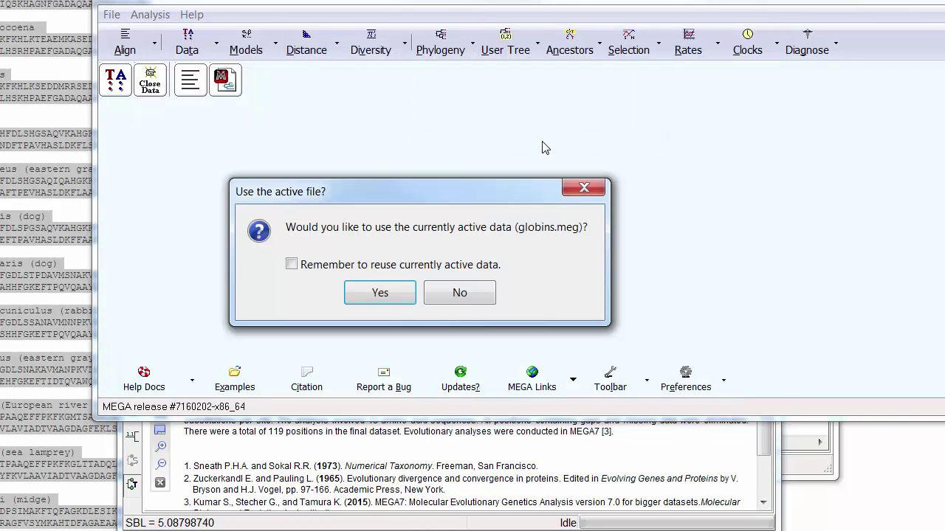
click(392, 295)
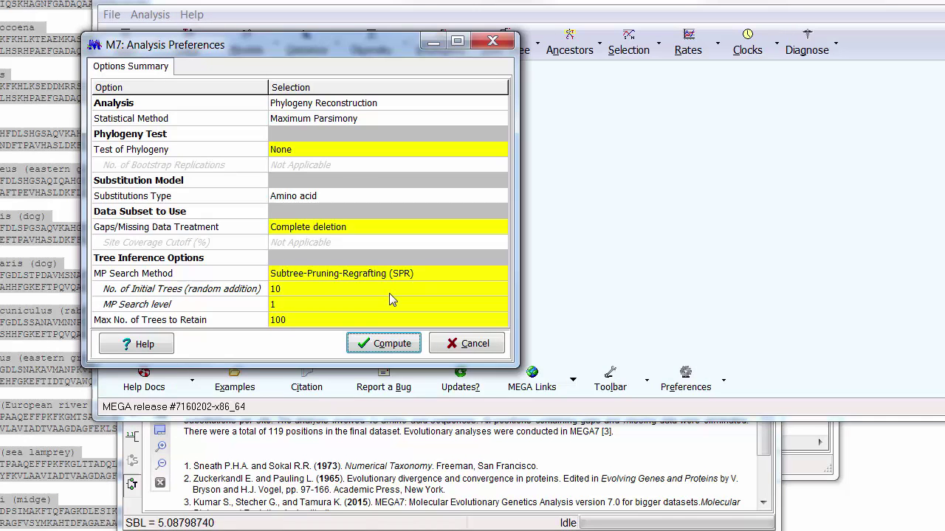
click(384, 347)
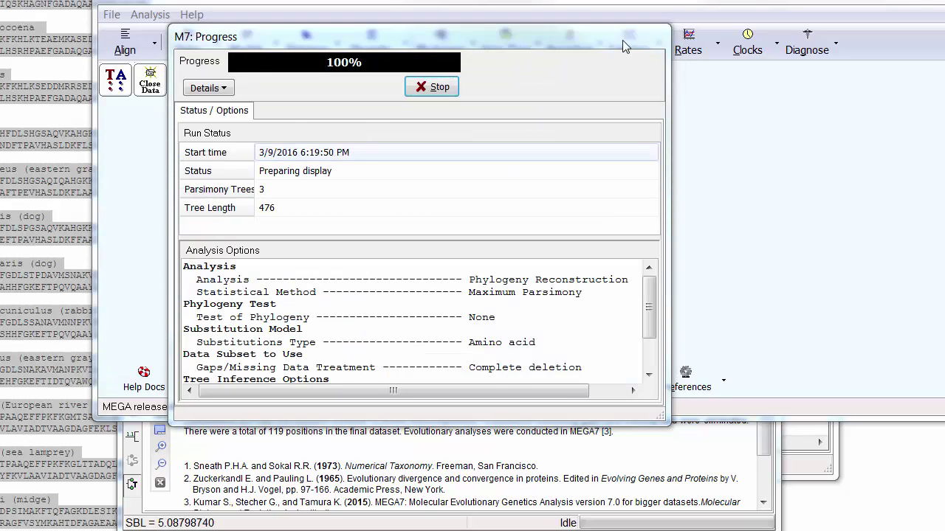